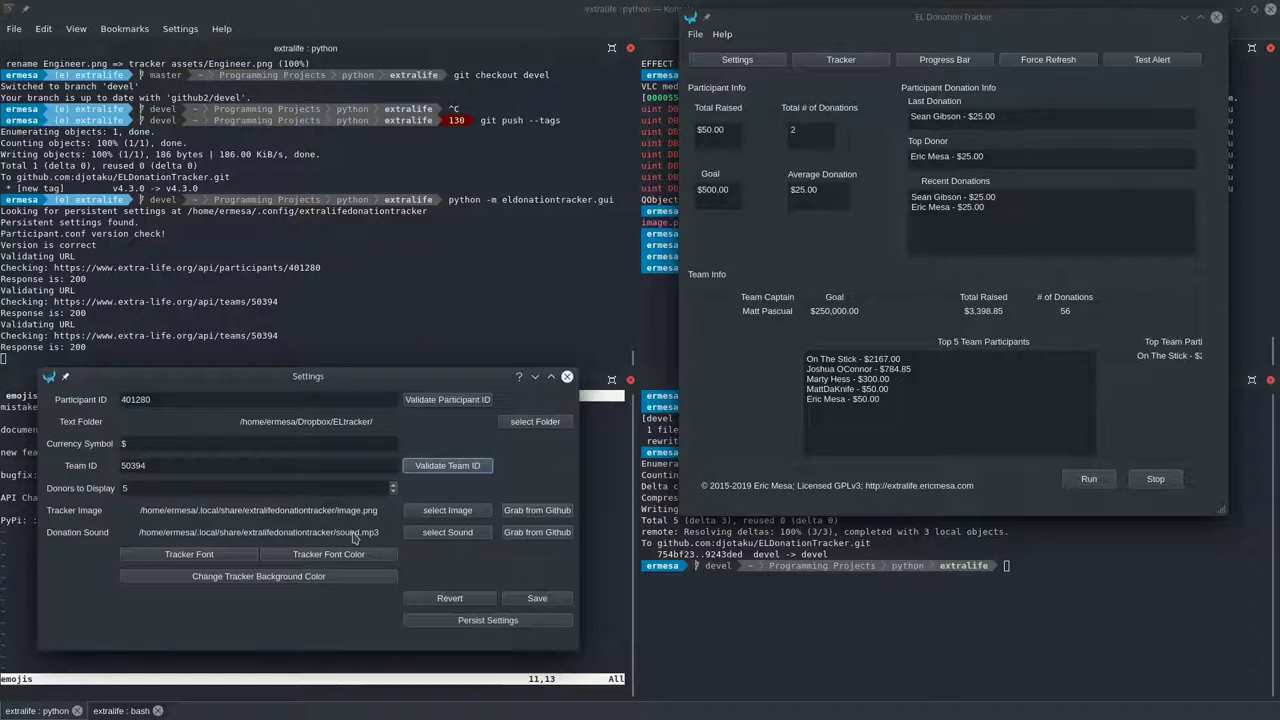
# Step: Grab the tracker image from GitHub, cancel the image file chooser, then grab it again
pyautogui.click(548, 515)
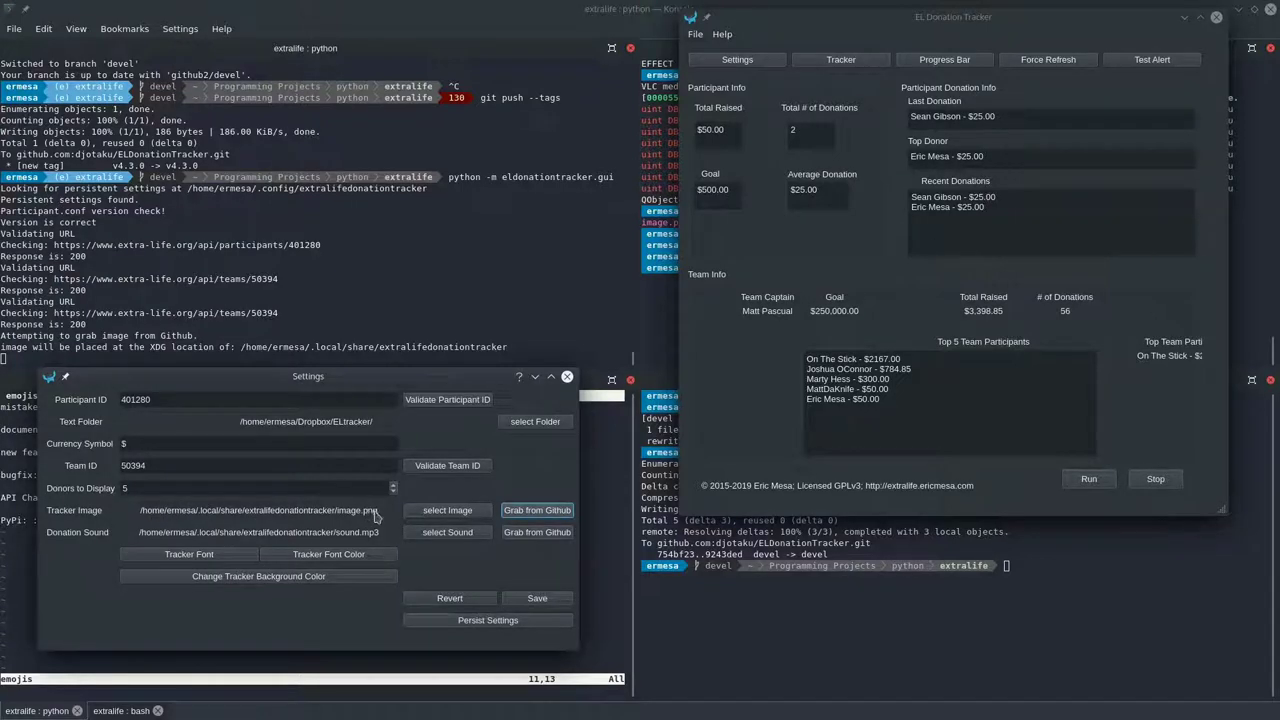
pyautogui.click(437, 515)
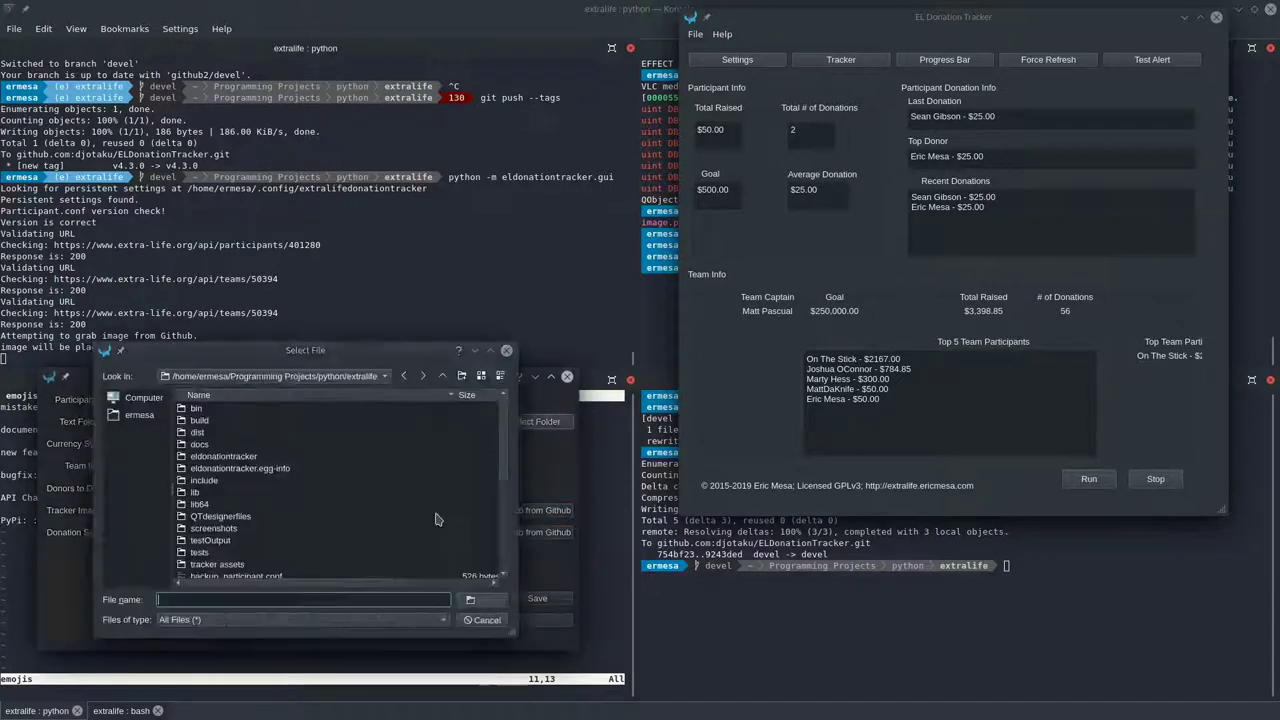
pyautogui.click(483, 621)
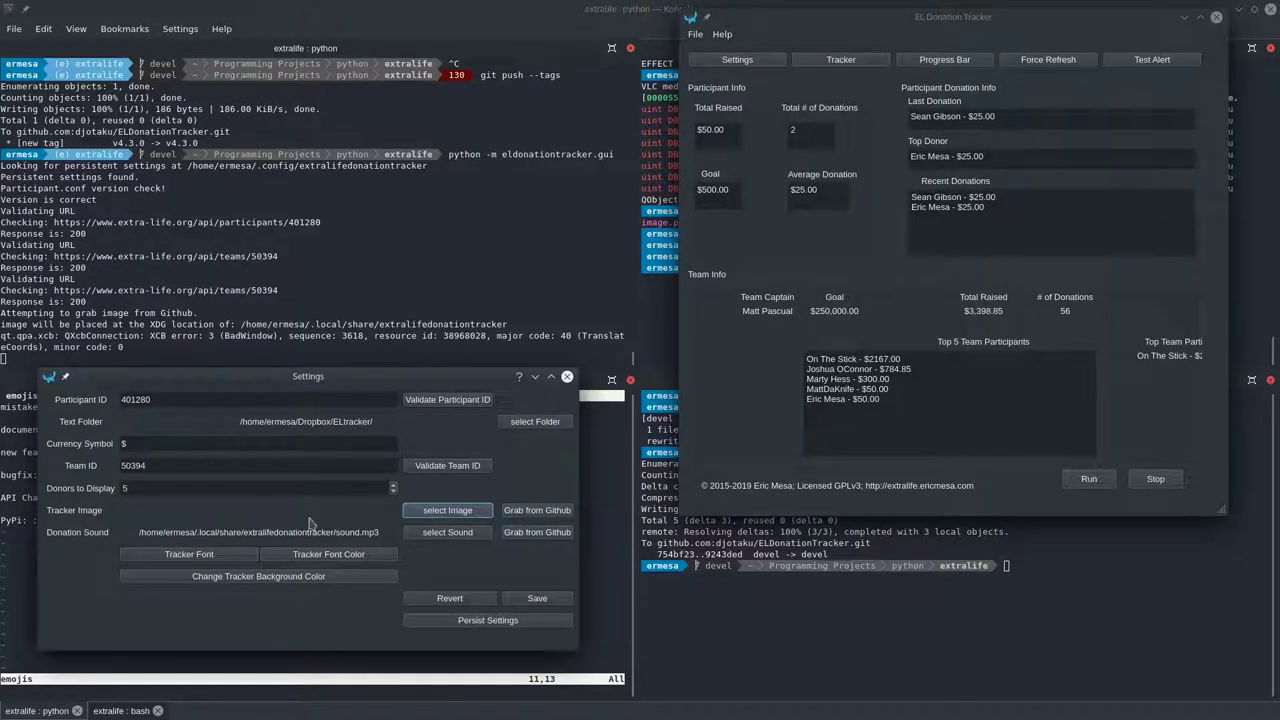
pyautogui.click(530, 512)
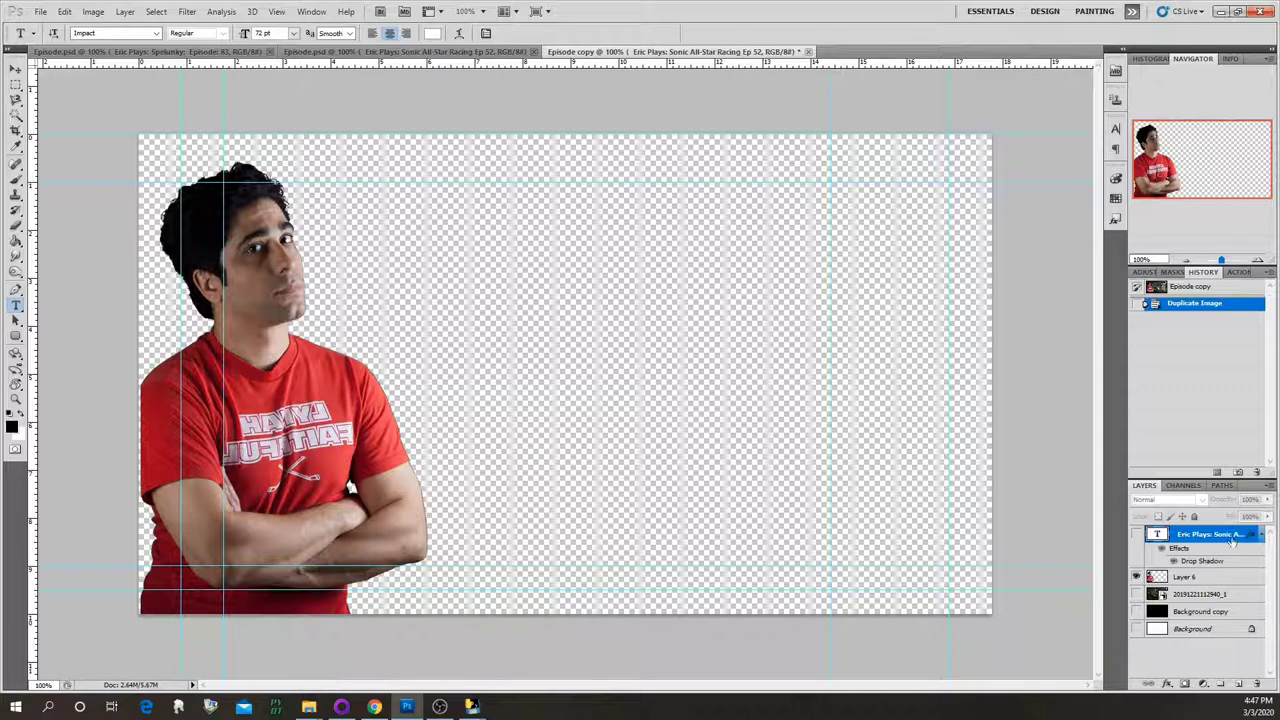
pyautogui.click(1136, 594)
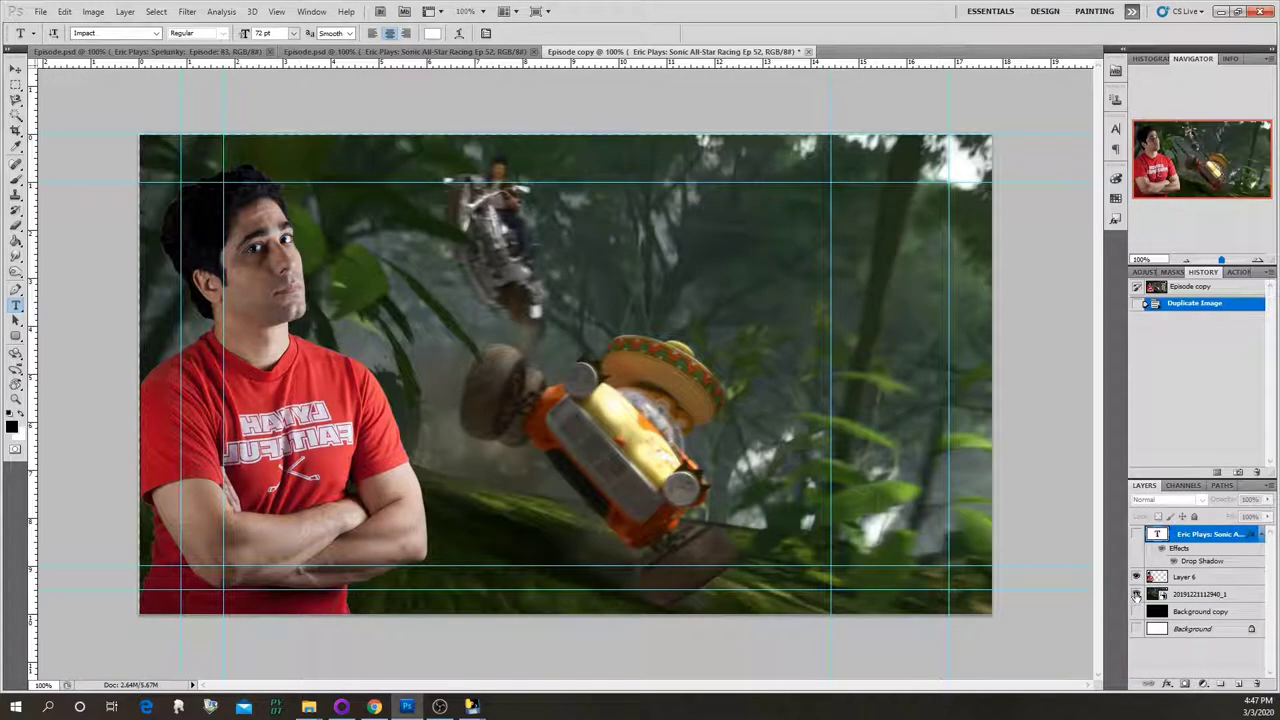
pyautogui.click(1136, 594)
pyautogui.click(1136, 594)
pyautogui.click(1136, 594)
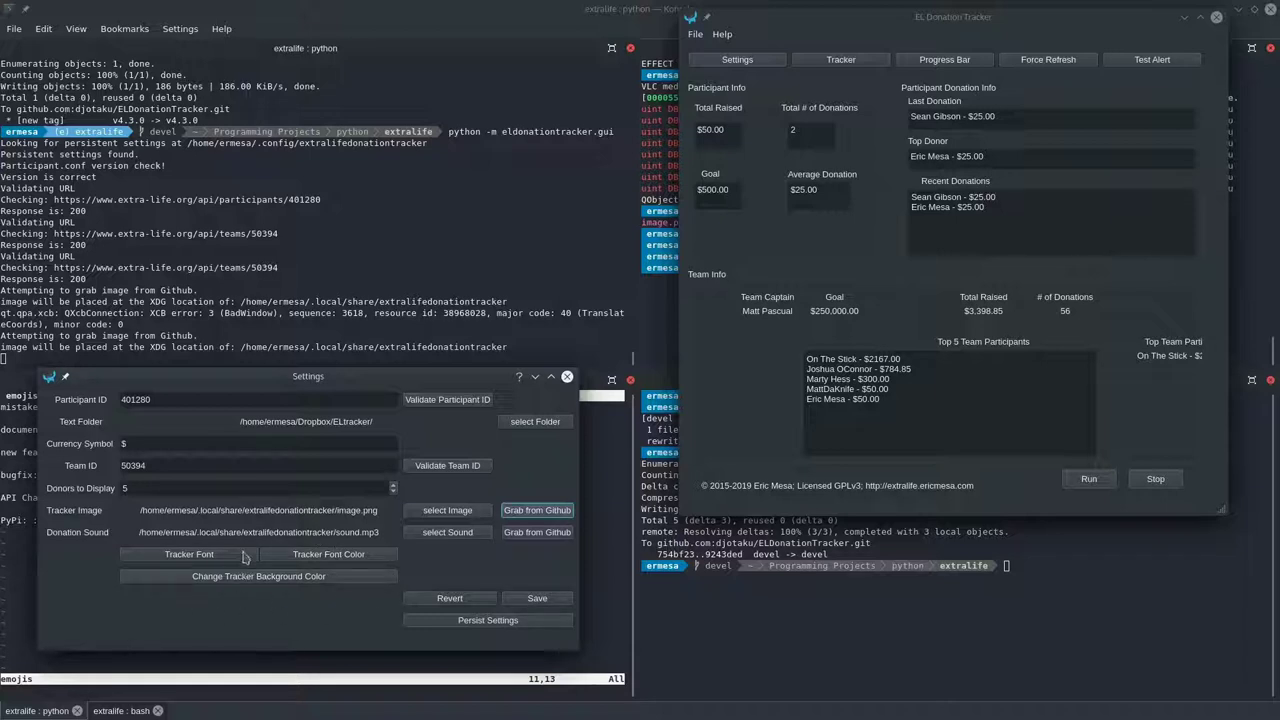
# Step: Persist the settings with Tracker Image image.png and Donation Sound sound.mp3
pyautogui.click(486, 621)
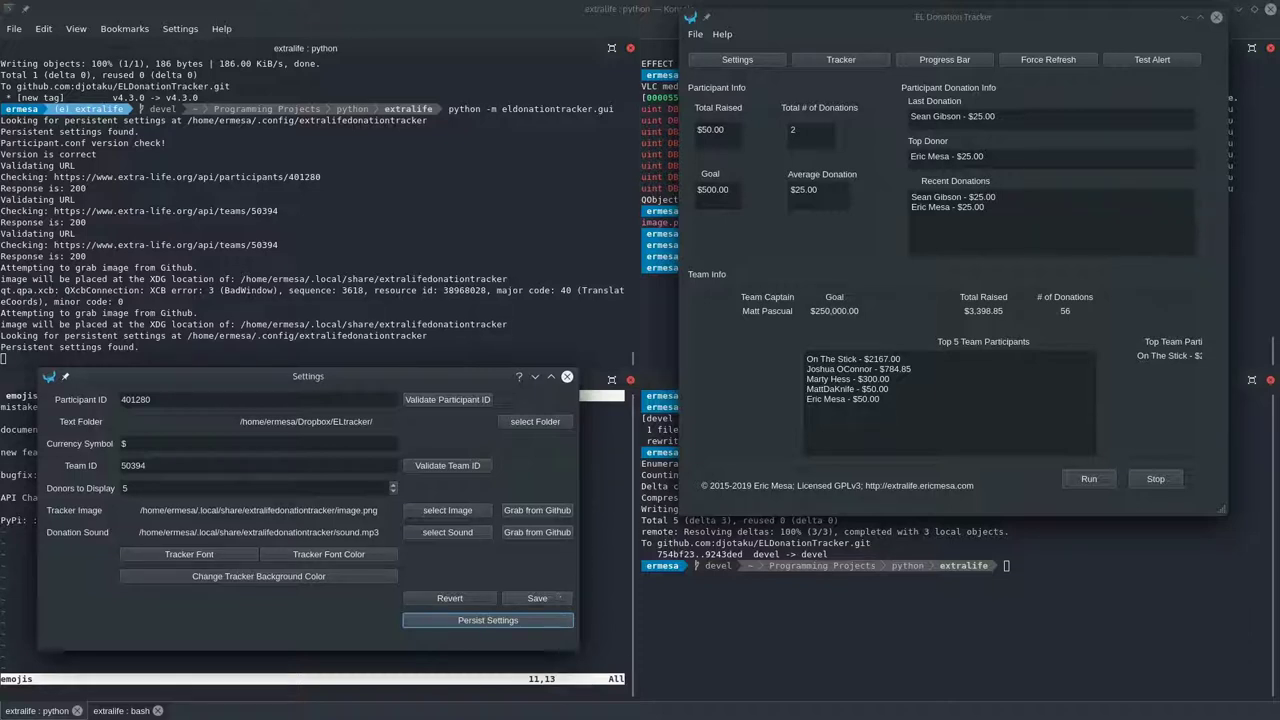
pyautogui.click(535, 421)
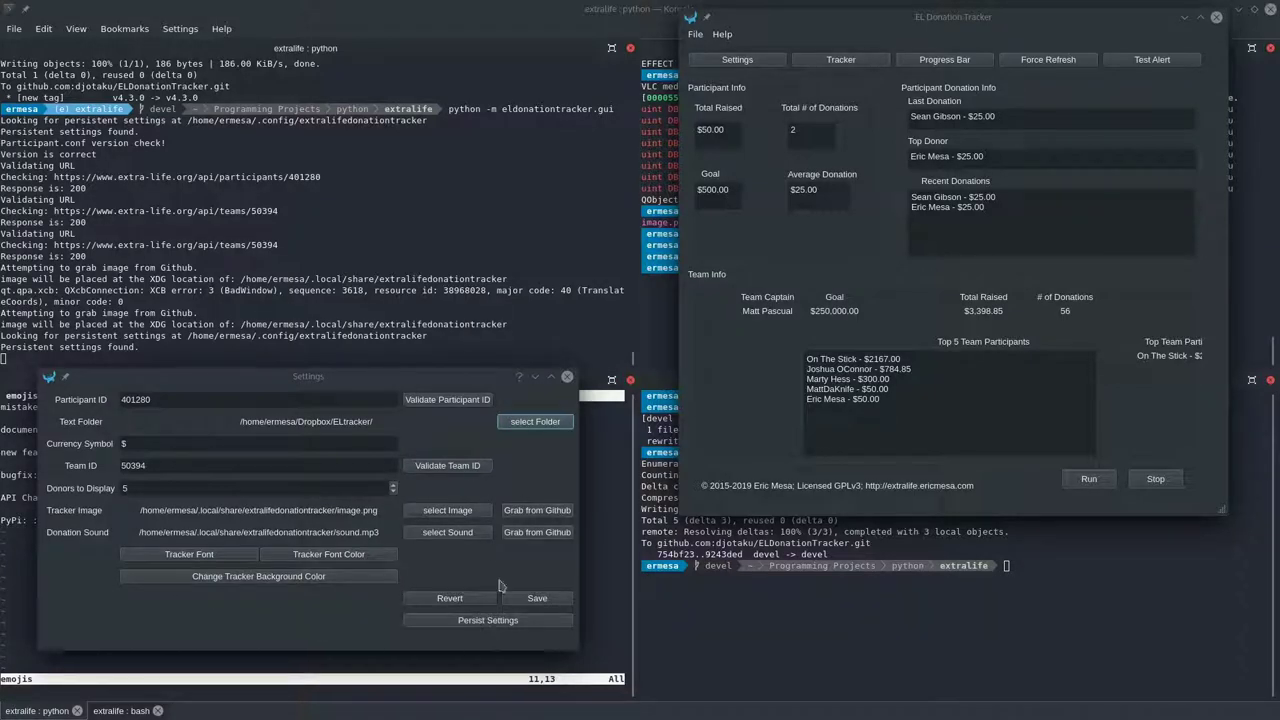
# Step: Open the green tracker window at the top-left and play the test alert twice
pyautogui.click(841, 60)
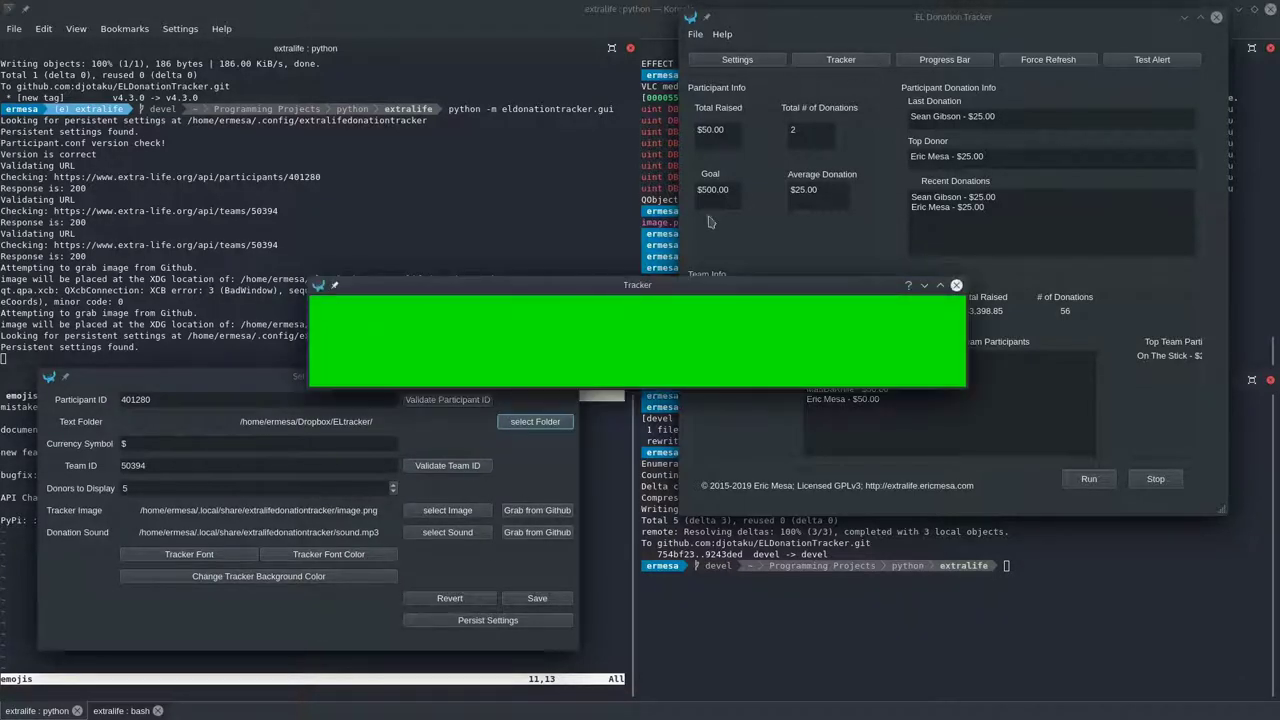
pyautogui.moveTo(590, 279); pyautogui.dragTo(367, 171)
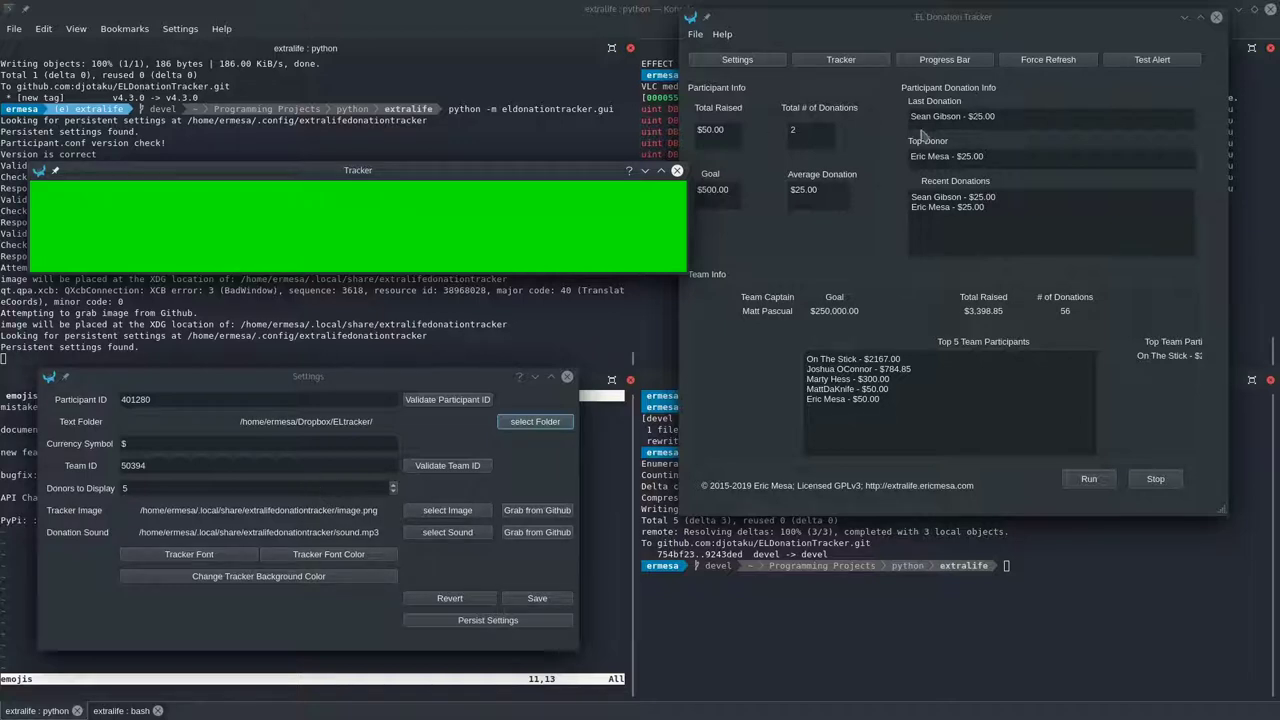
pyautogui.click(1175, 62)
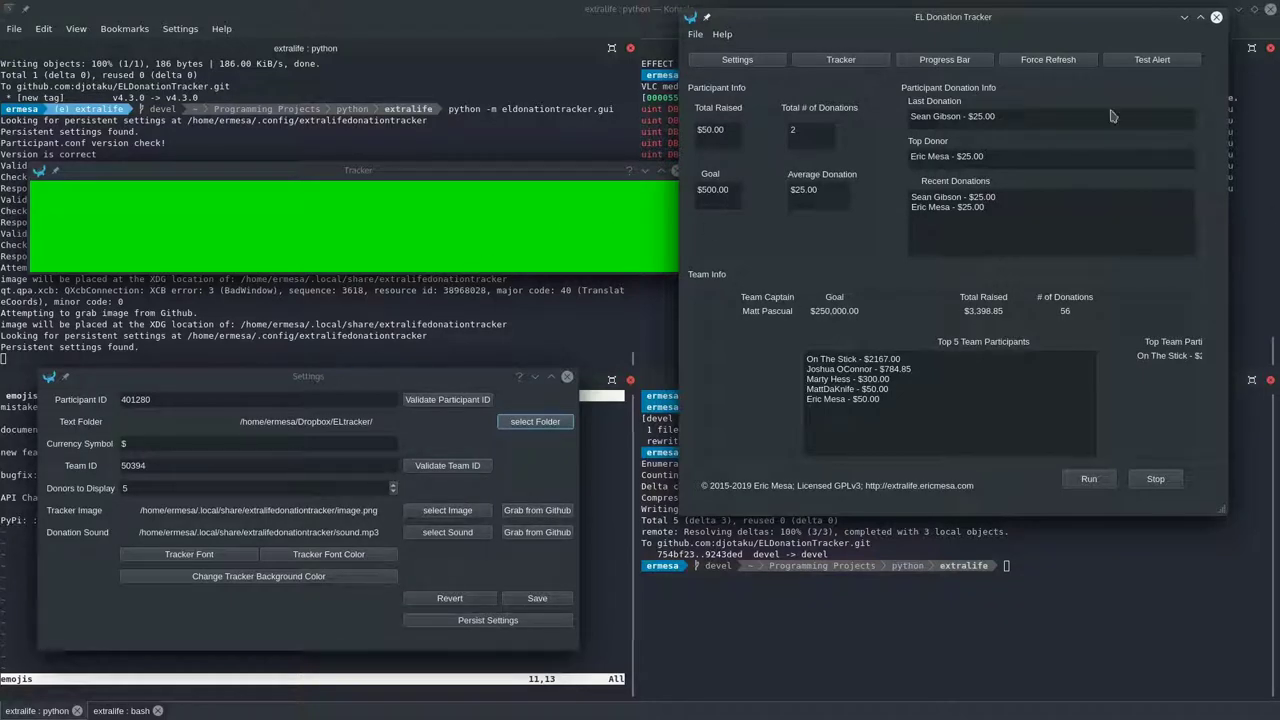
pyautogui.click(1137, 61)
# Step: Set the tracker background to a blue shade and preview a sample alert
pyautogui.click(352, 577)
pyautogui.moveTo(655, 215); pyautogui.dragTo(904, 270)
pyautogui.moveTo(965, 370); pyautogui.dragTo(925, 292)
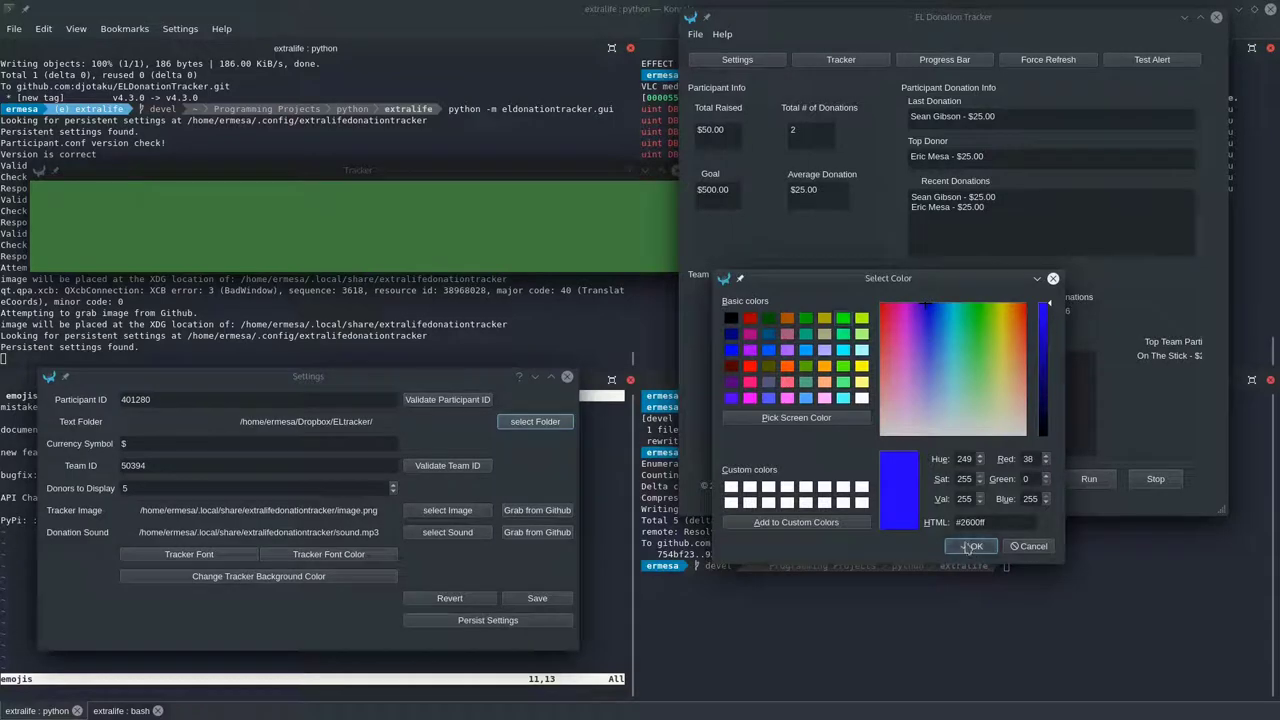
pyautogui.click(970, 546)
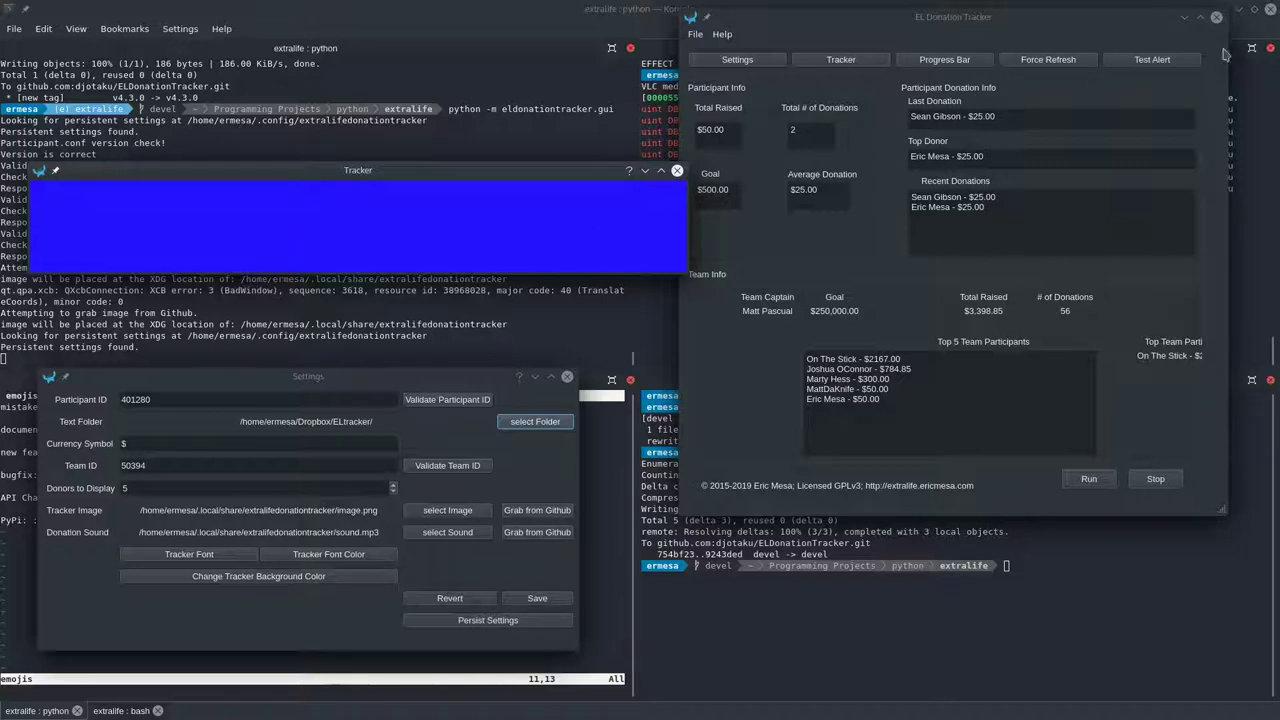
pyautogui.click(1155, 58)
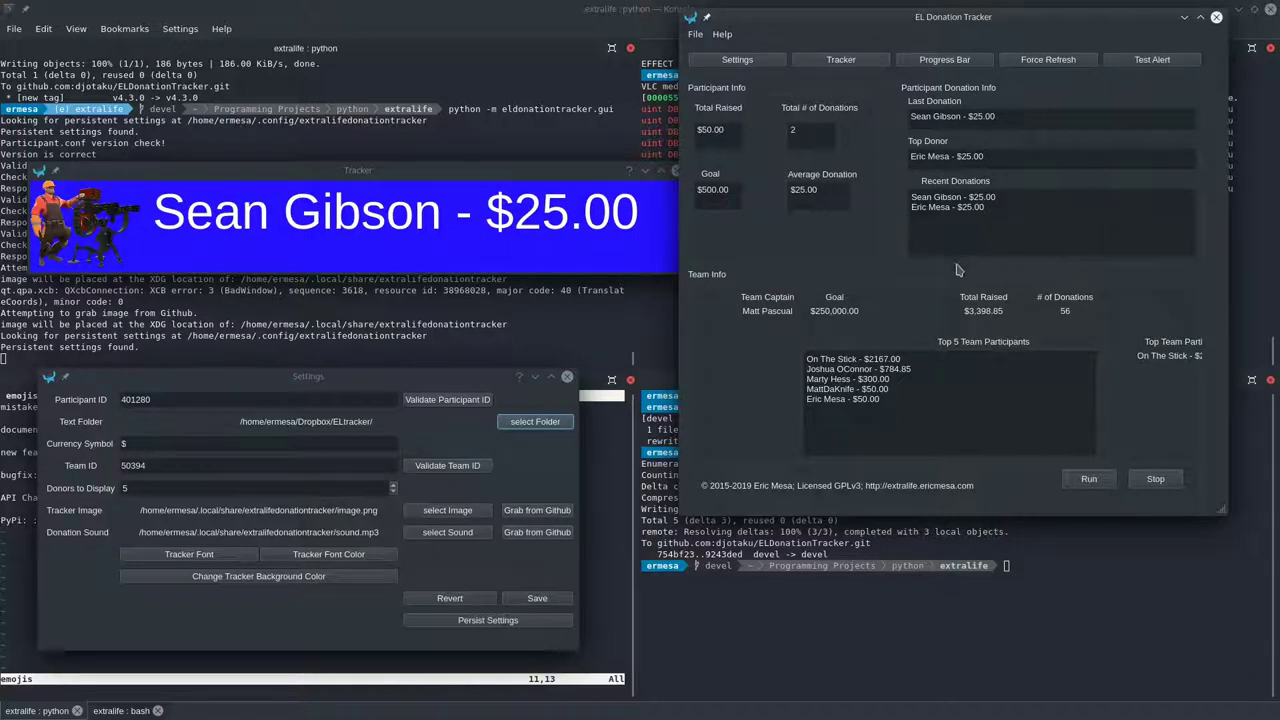
# Step: Change the tracker background to a light pinkish-violet #d97eff at full brightness
pyautogui.click(308, 580)
pyautogui.click(799, 465)
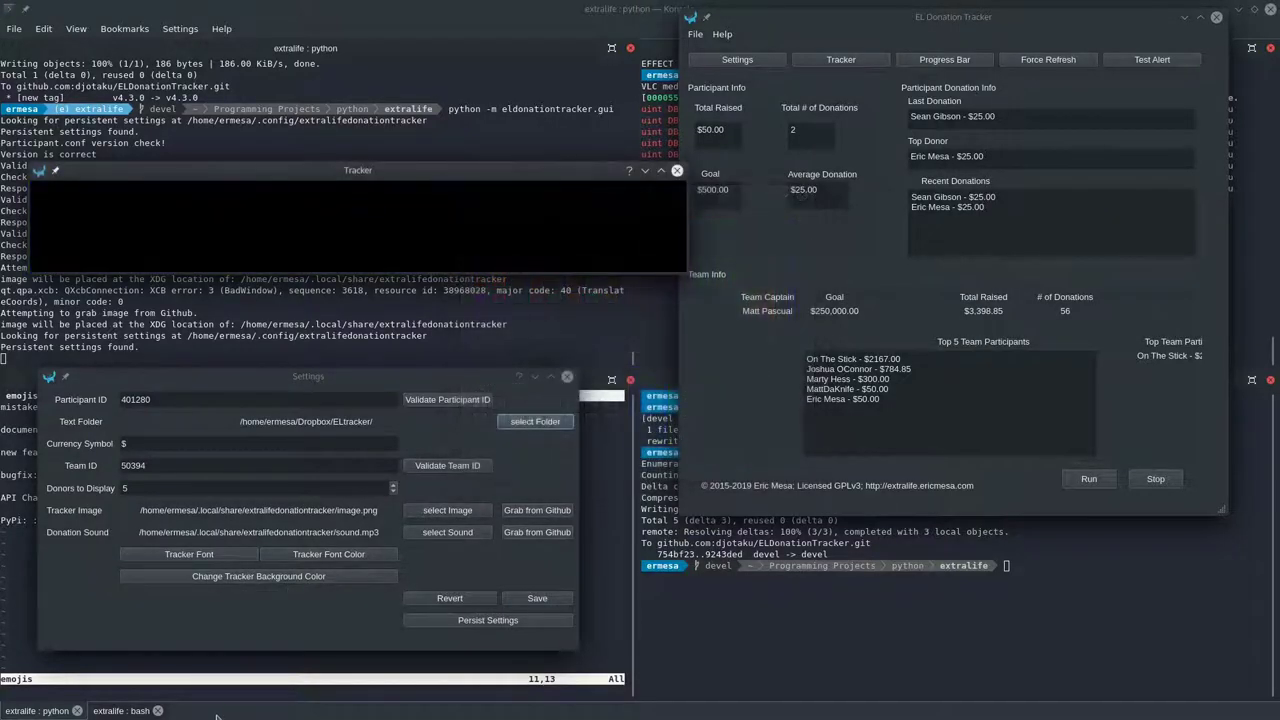
pyautogui.click(307, 578)
pyautogui.click(791, 283)
pyautogui.moveTo(800, 282); pyautogui.dragTo(795, 186)
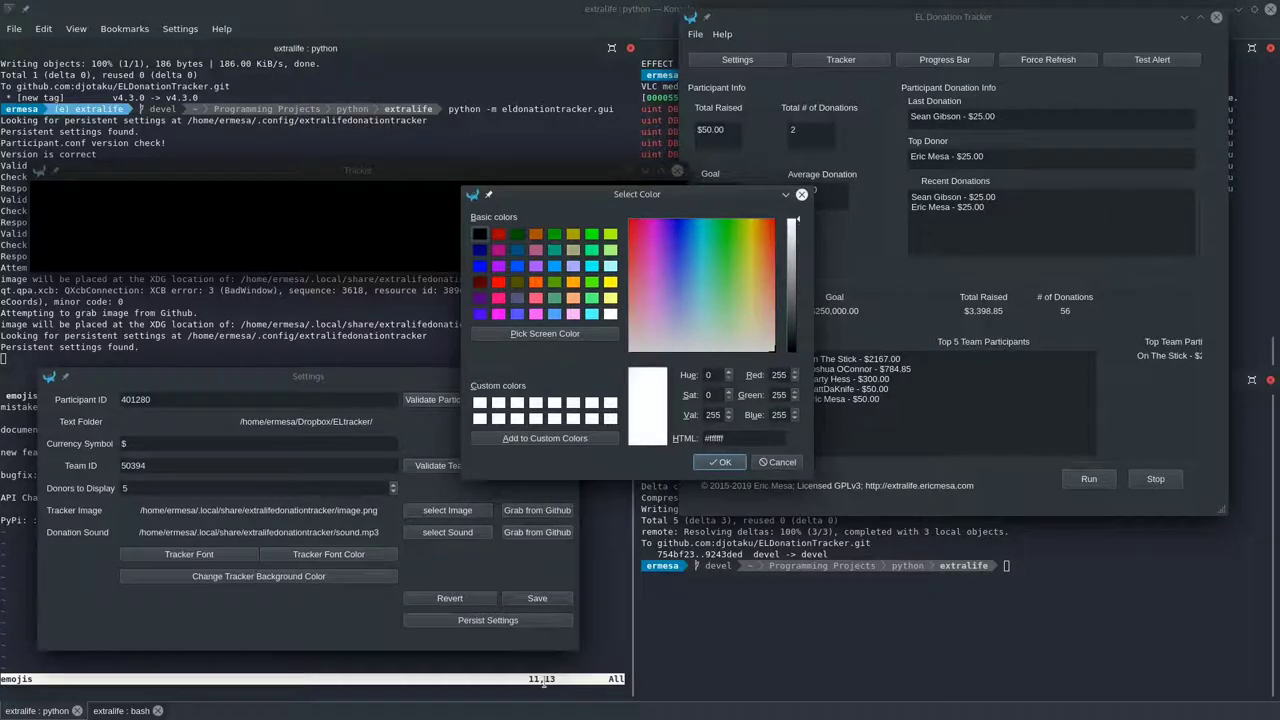
pyautogui.moveTo(632, 222); pyautogui.dragTo(660, 284)
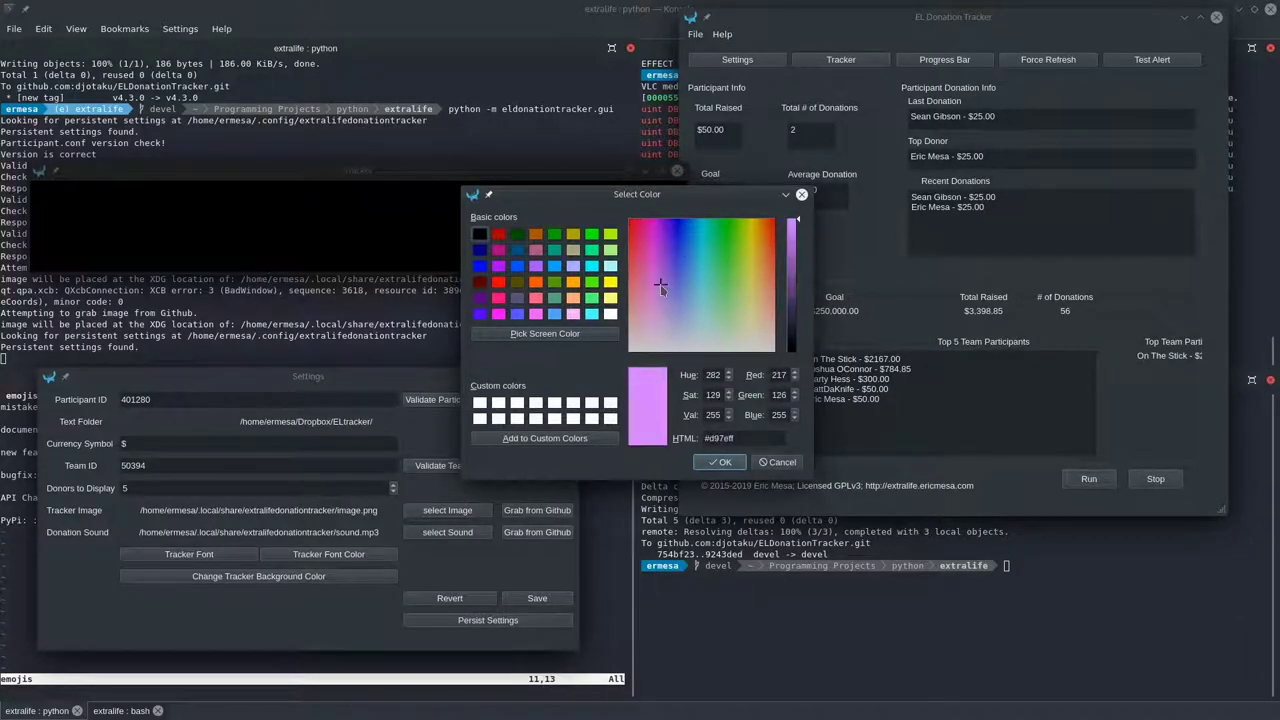
pyautogui.click(718, 462)
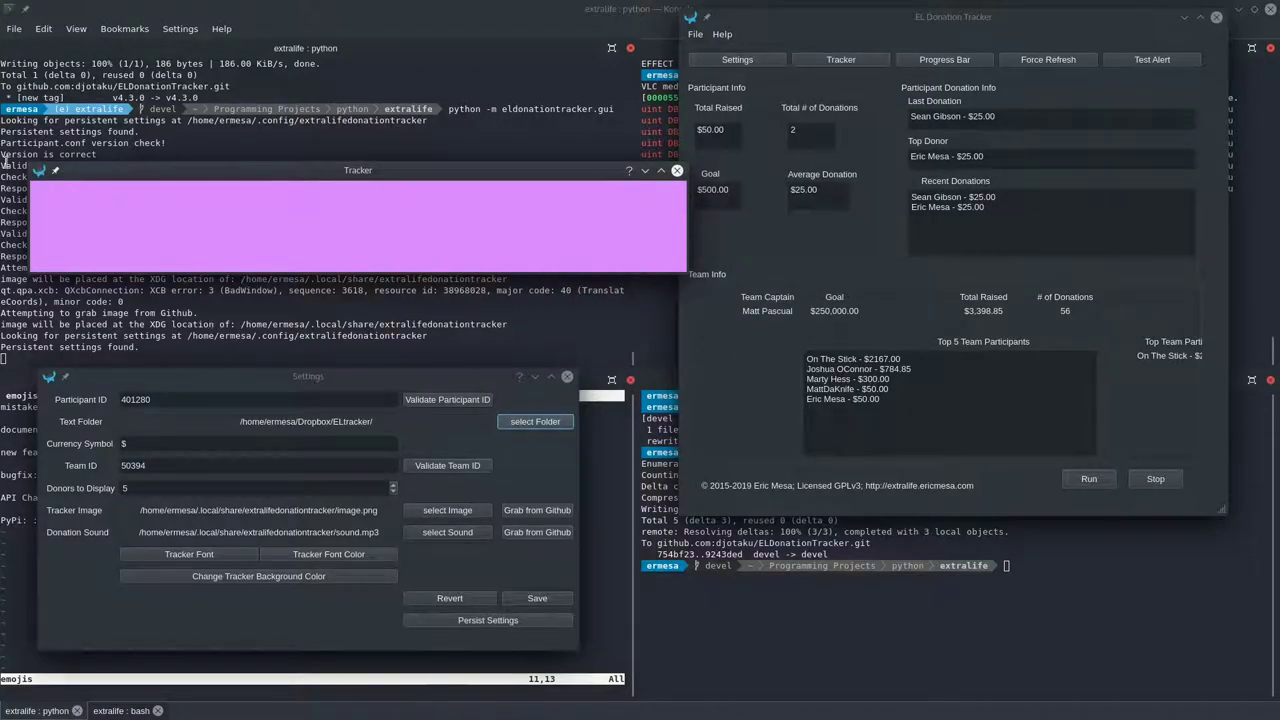
pyautogui.click(245, 555)
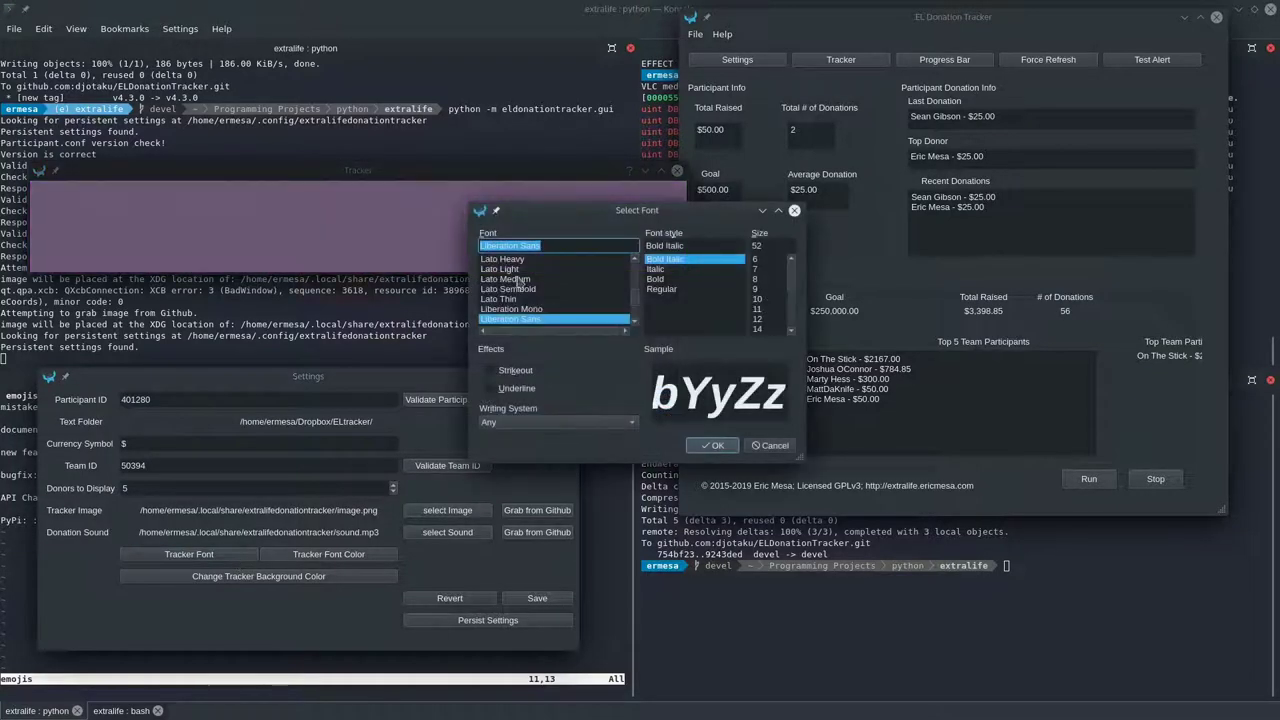
# Step: Keep the tracker font unchanged, set its text colour to #73ff00, and preview an alert
pyautogui.scroll(-1, 530, 305)
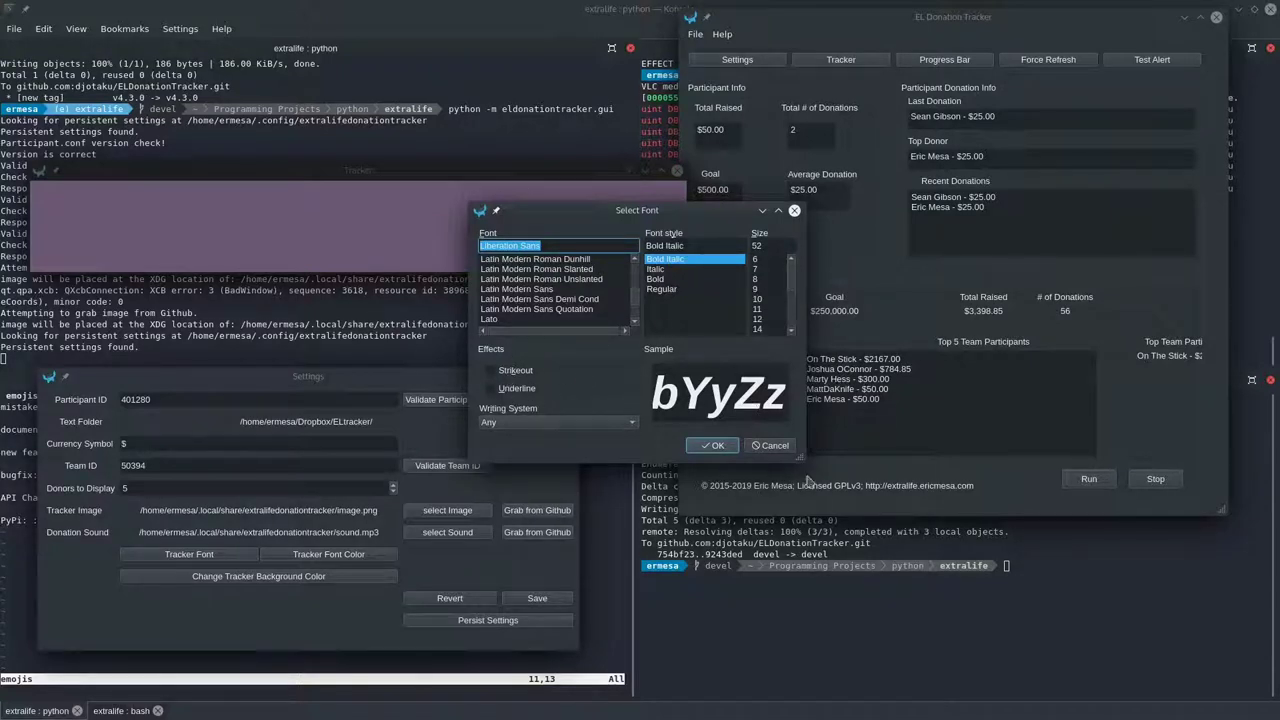
pyautogui.click(786, 444)
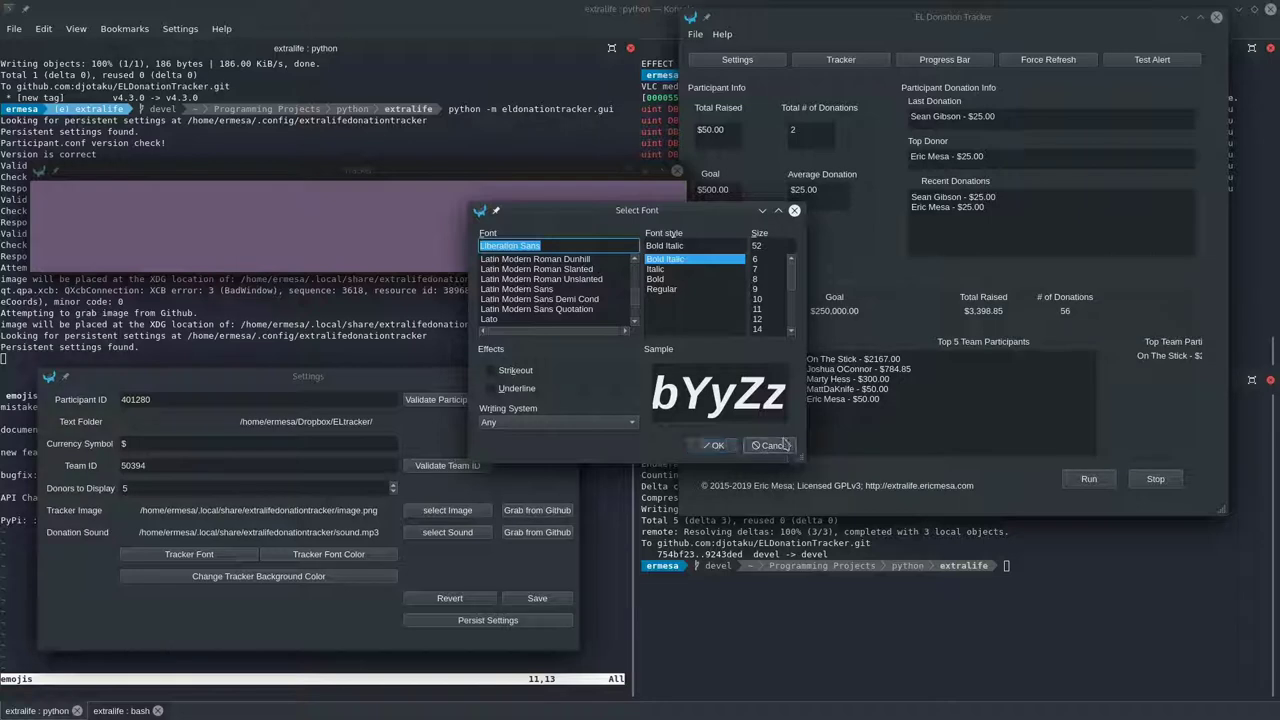
pyautogui.click(391, 557)
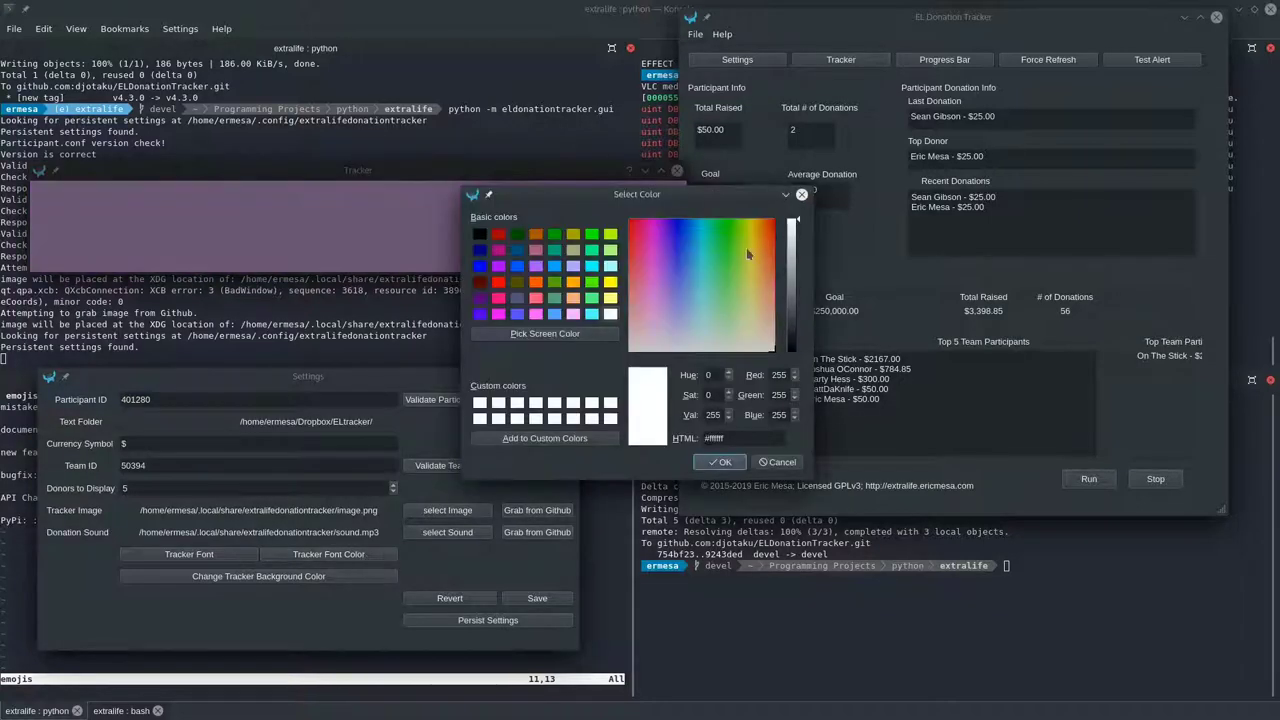
pyautogui.click(740, 219)
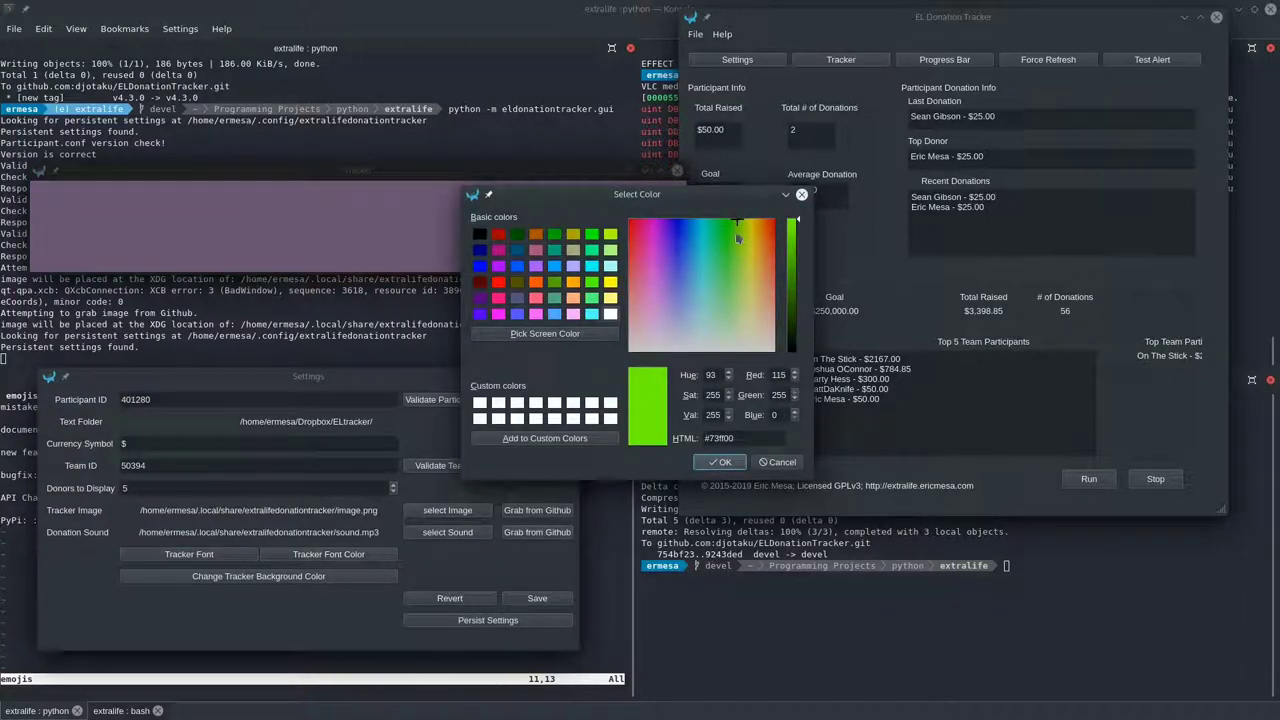
pyautogui.click(716, 463)
pyautogui.click(1134, 63)
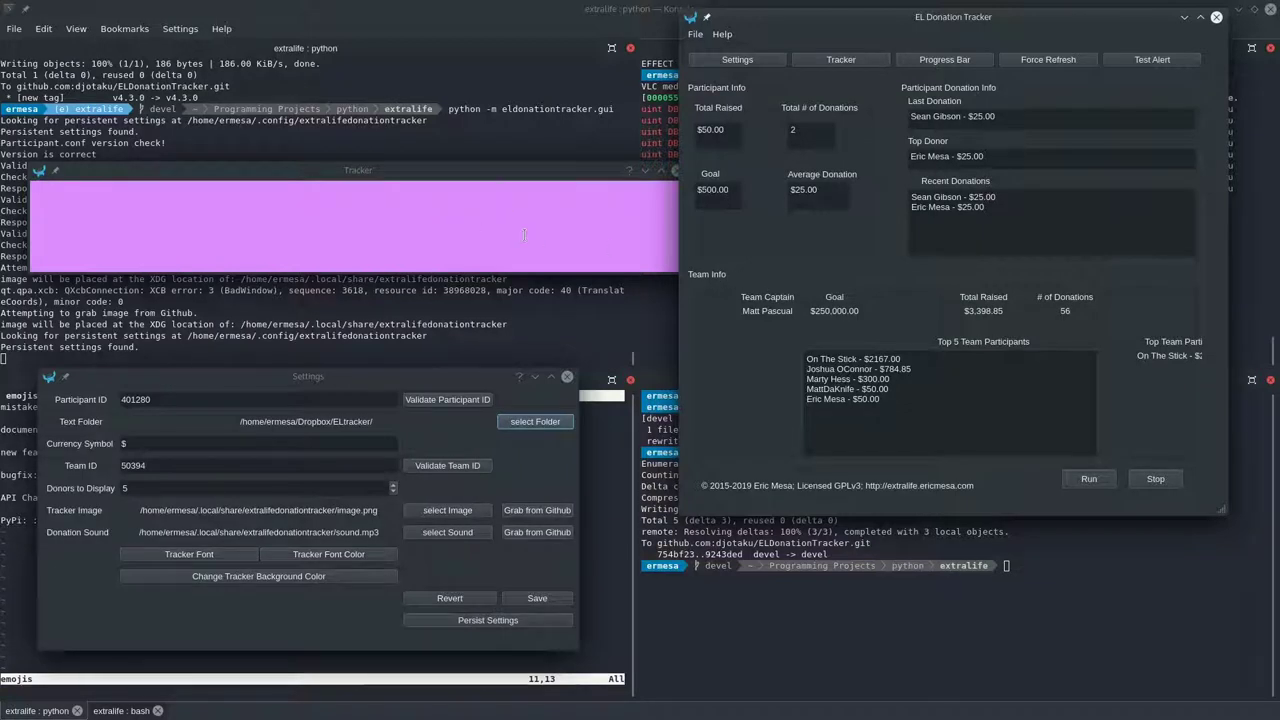
pyautogui.click(589, 199)
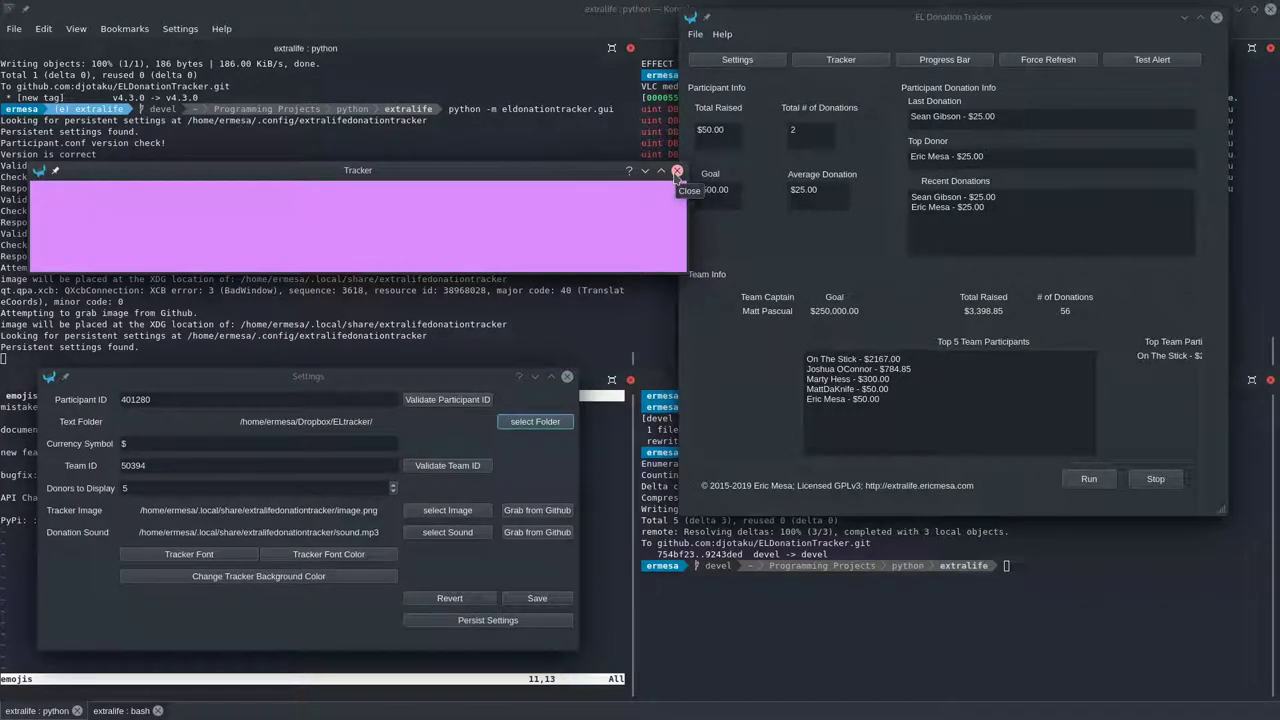
# Step: Close the pink tracker window
pyautogui.click(676, 172)
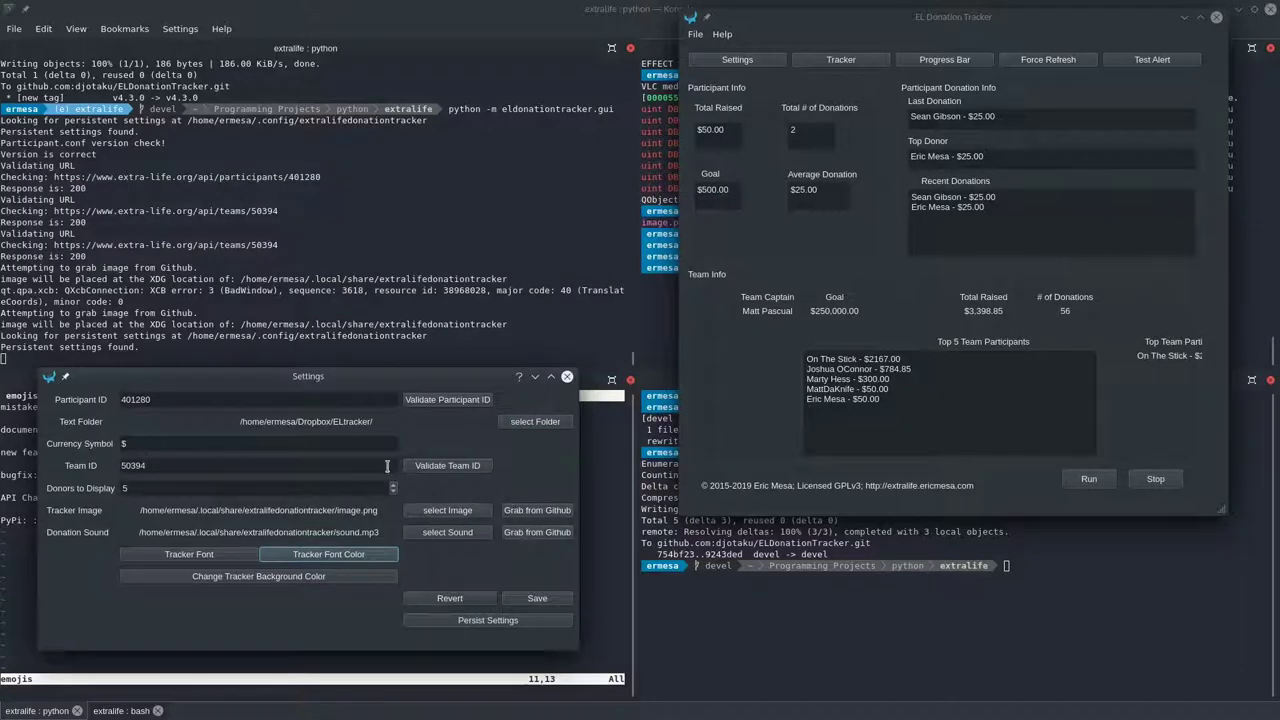